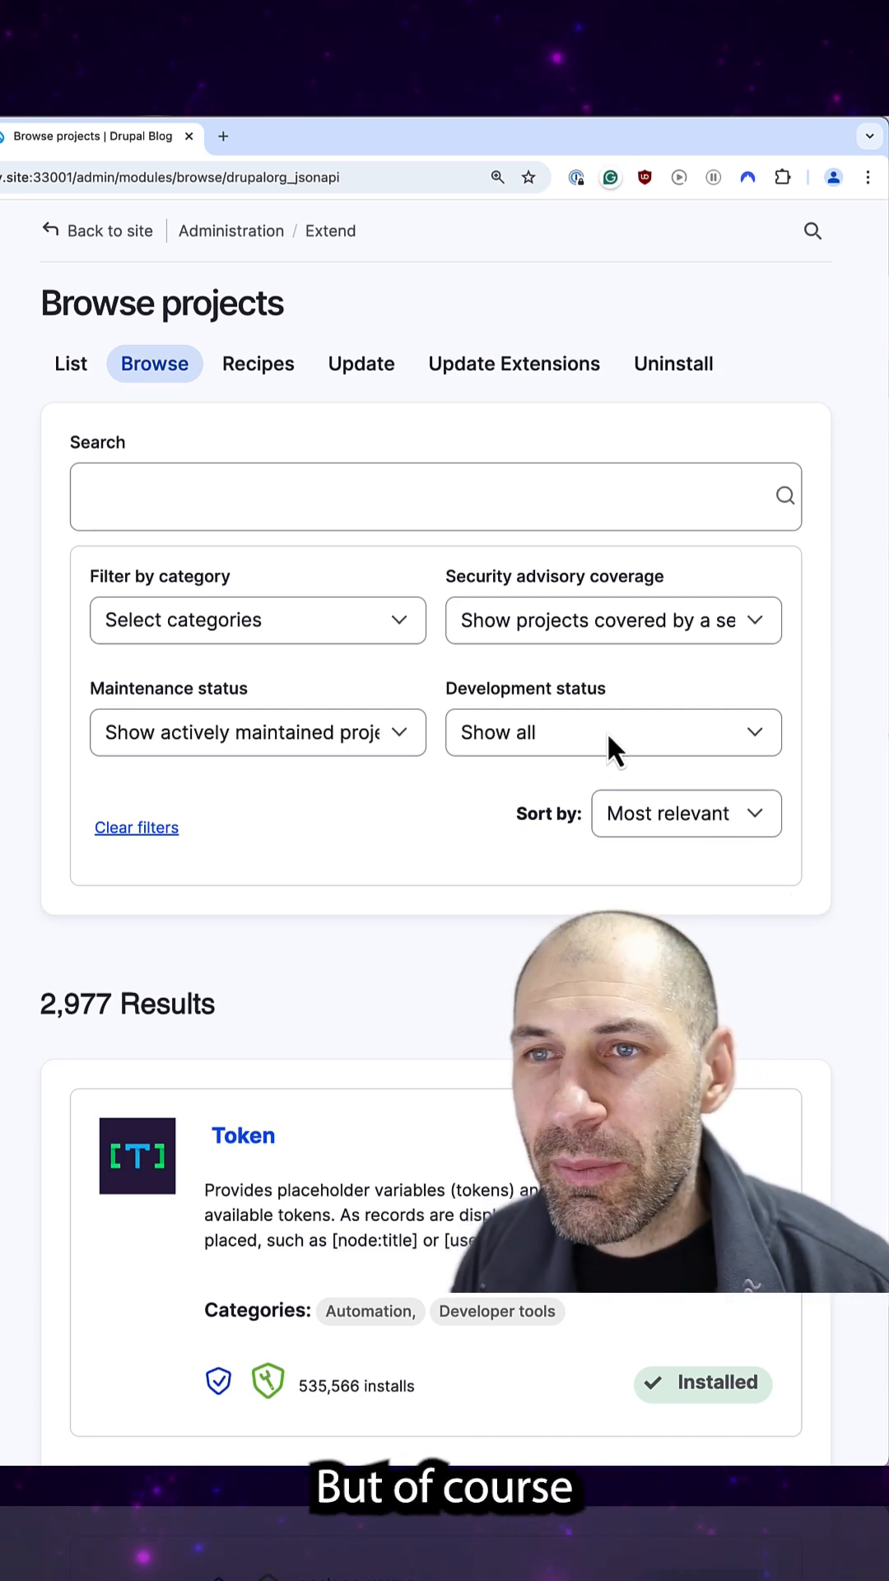
left_click(514, 363)
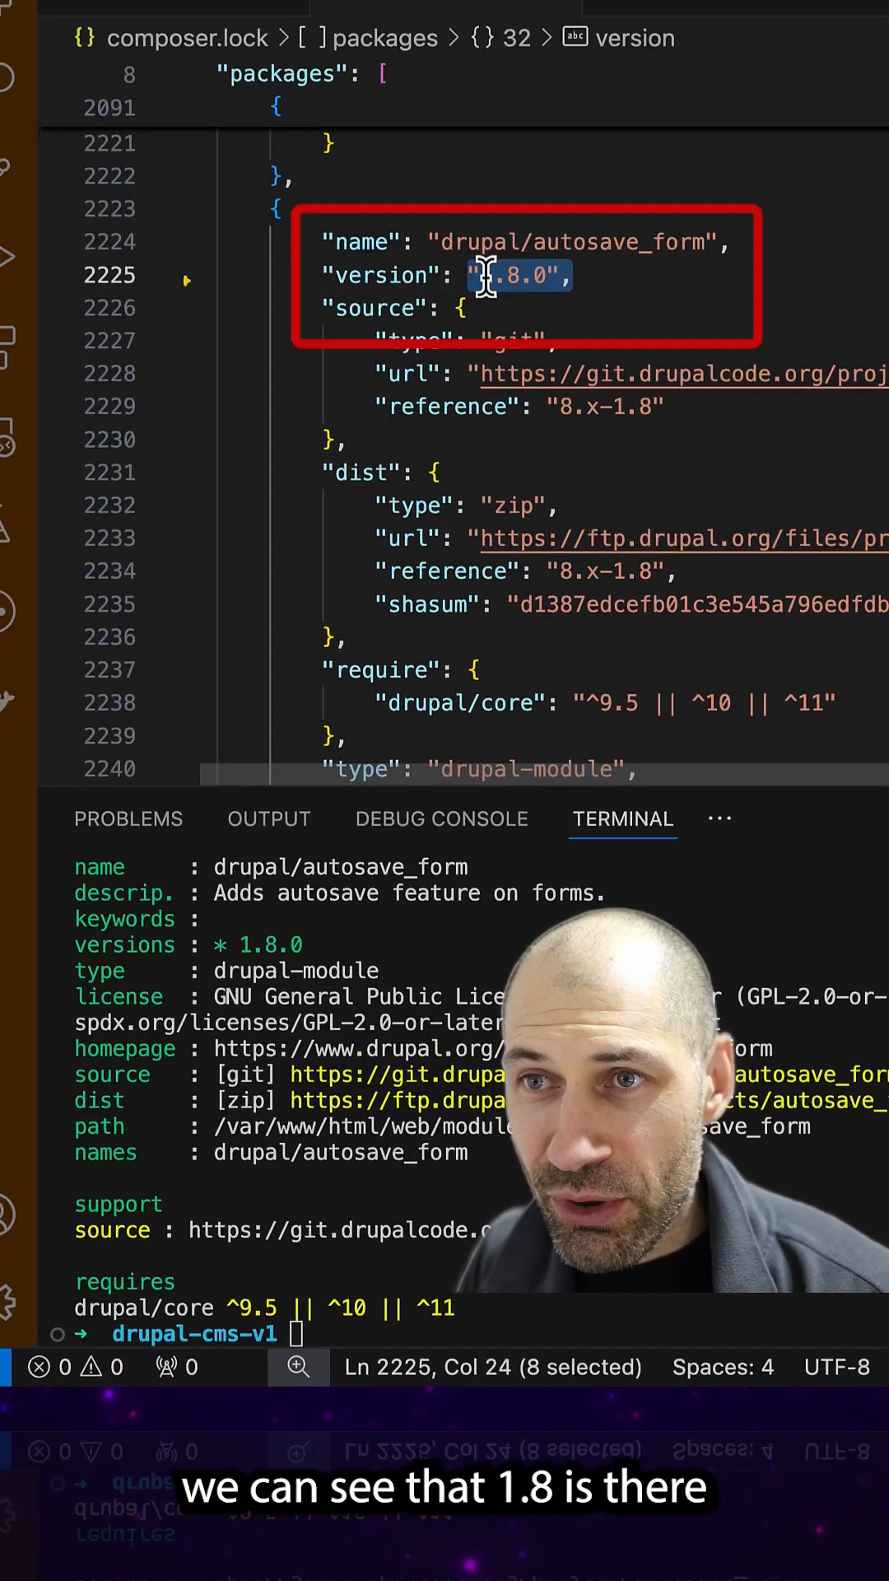
left_click(570, 270)
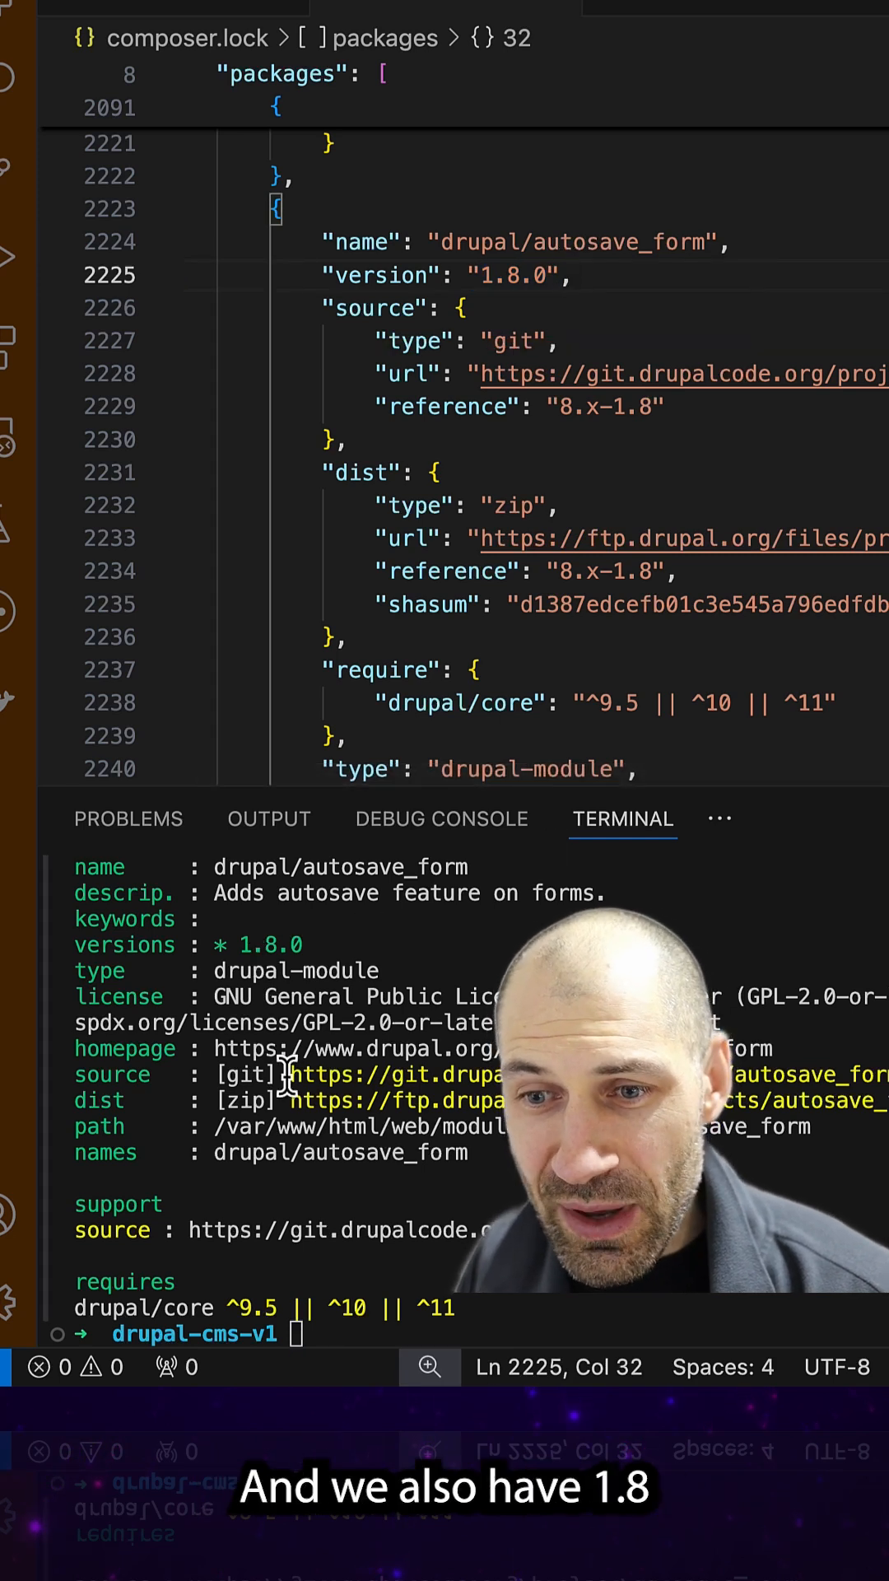
scroll(236, 976, "up", 1)
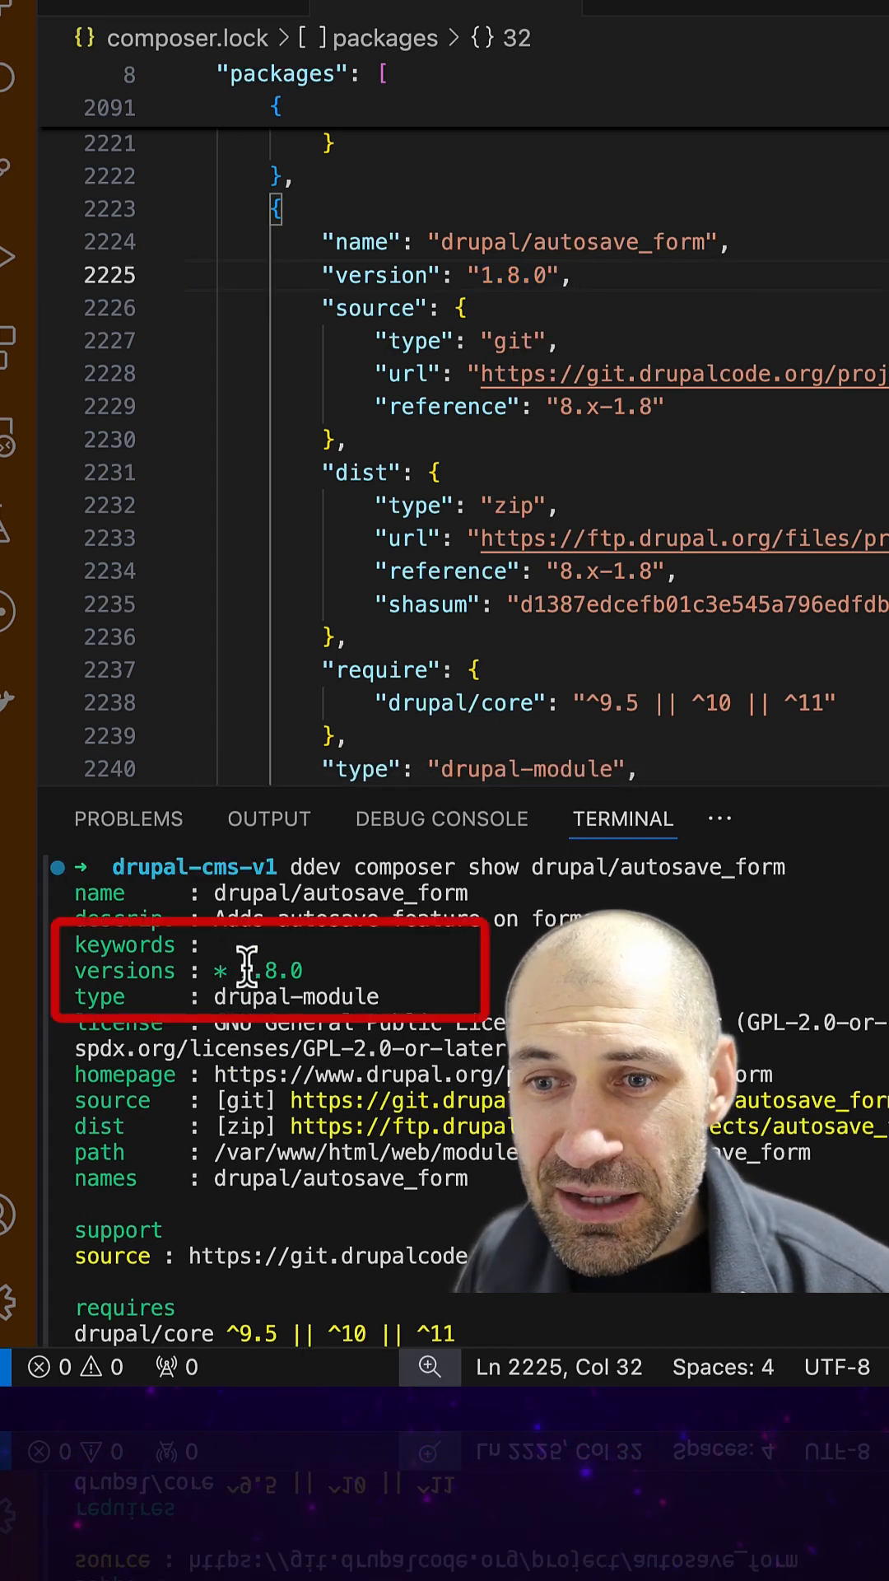
left_click_drag(243, 971, 272, 972)
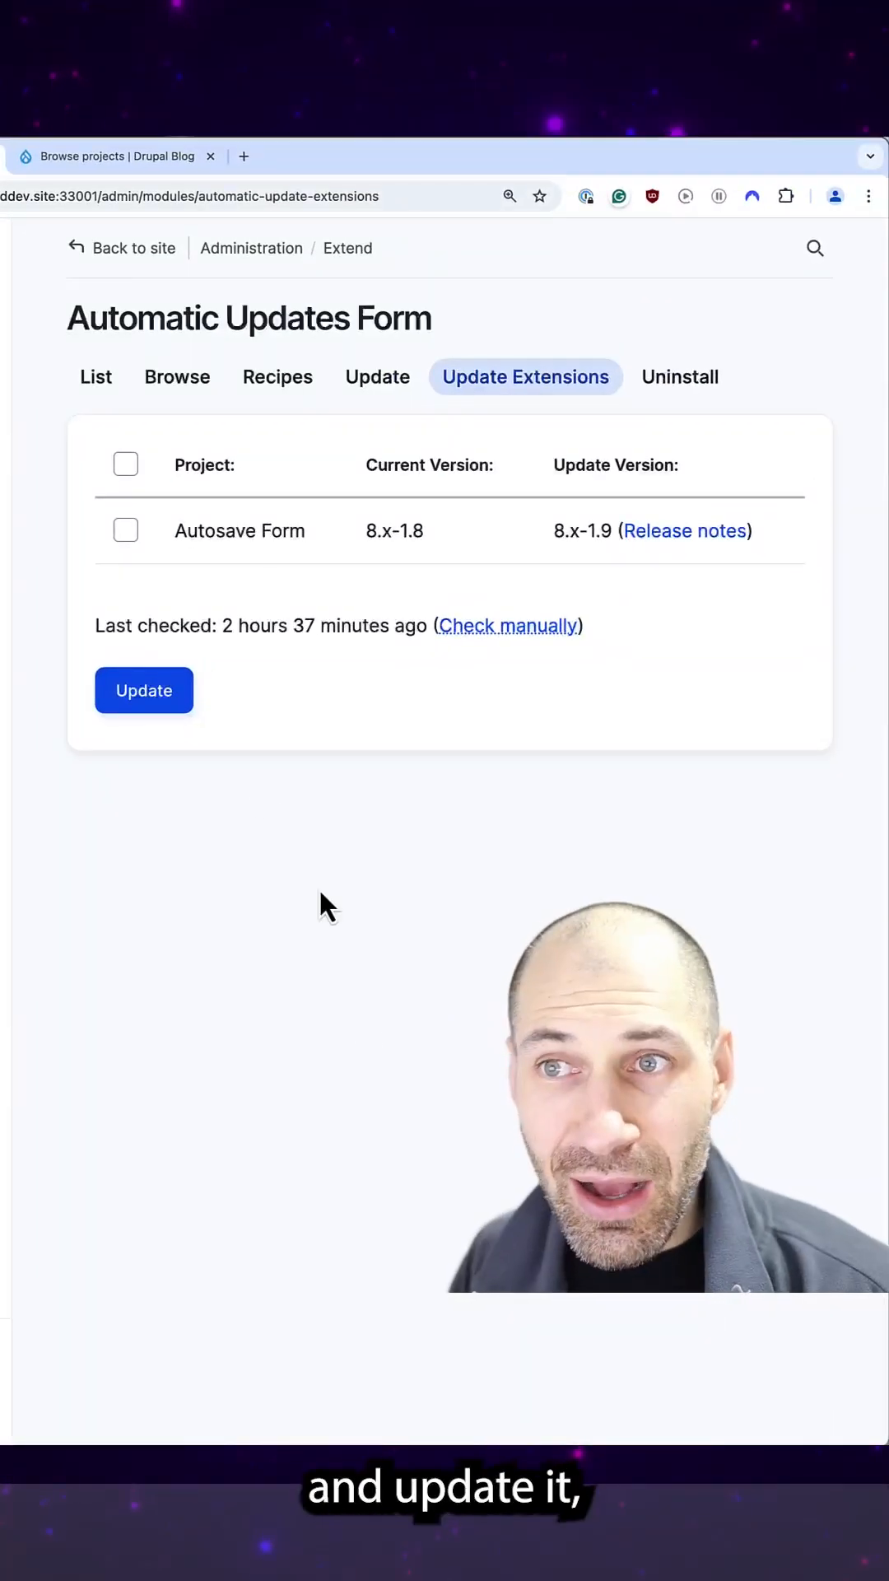
- Select Autosave Form, start its update, accept the contributed-module risk warning and continue to apply it
left_click(125, 530)
left_click(144, 691)
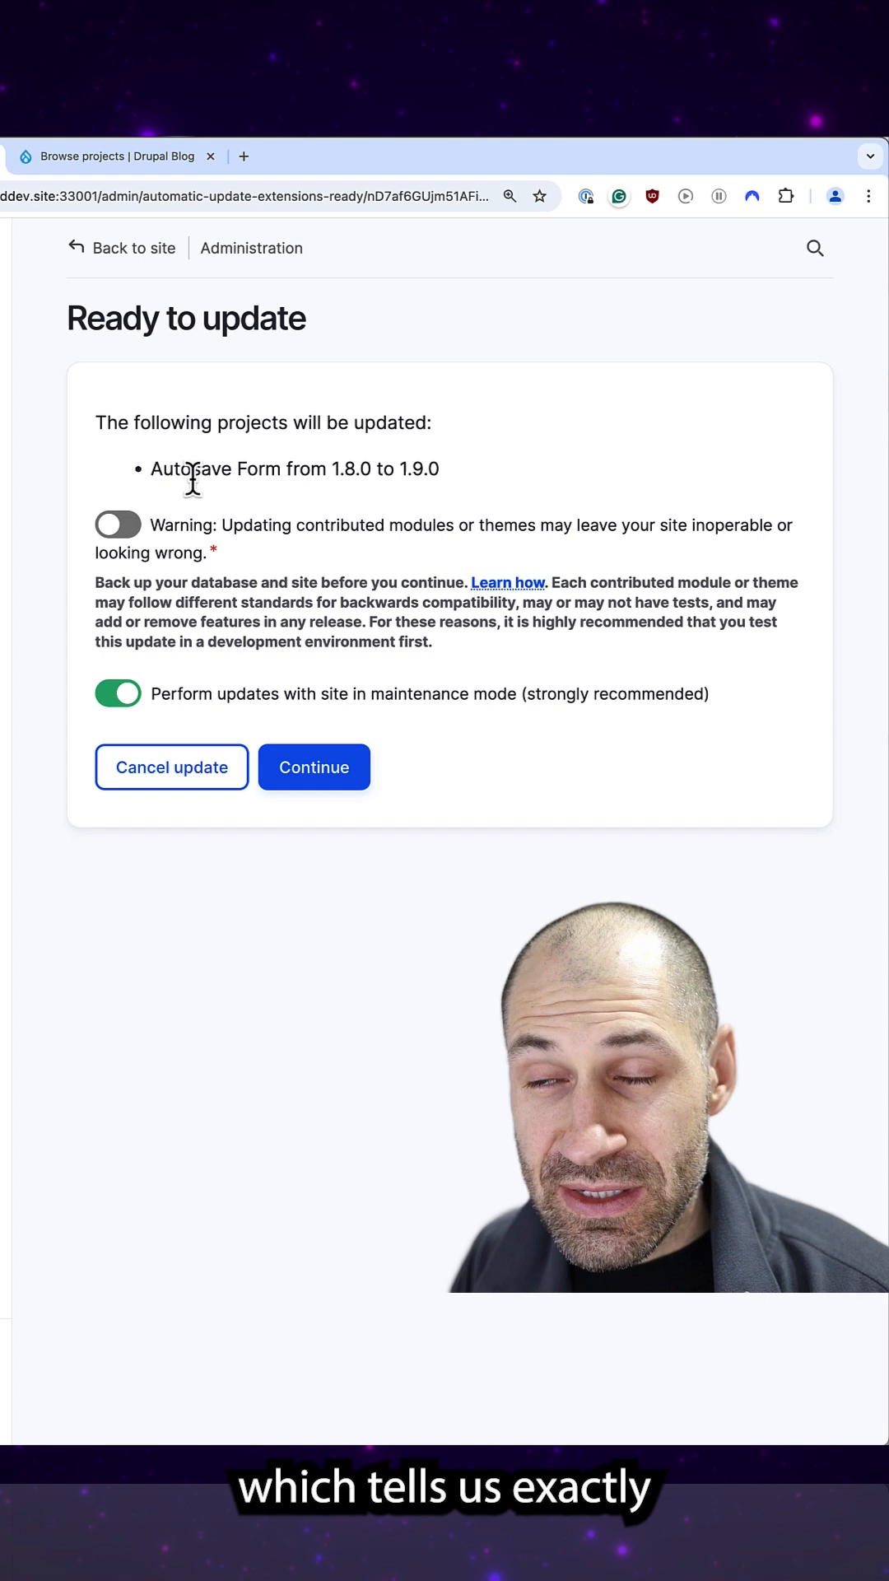
left_click(118, 525)
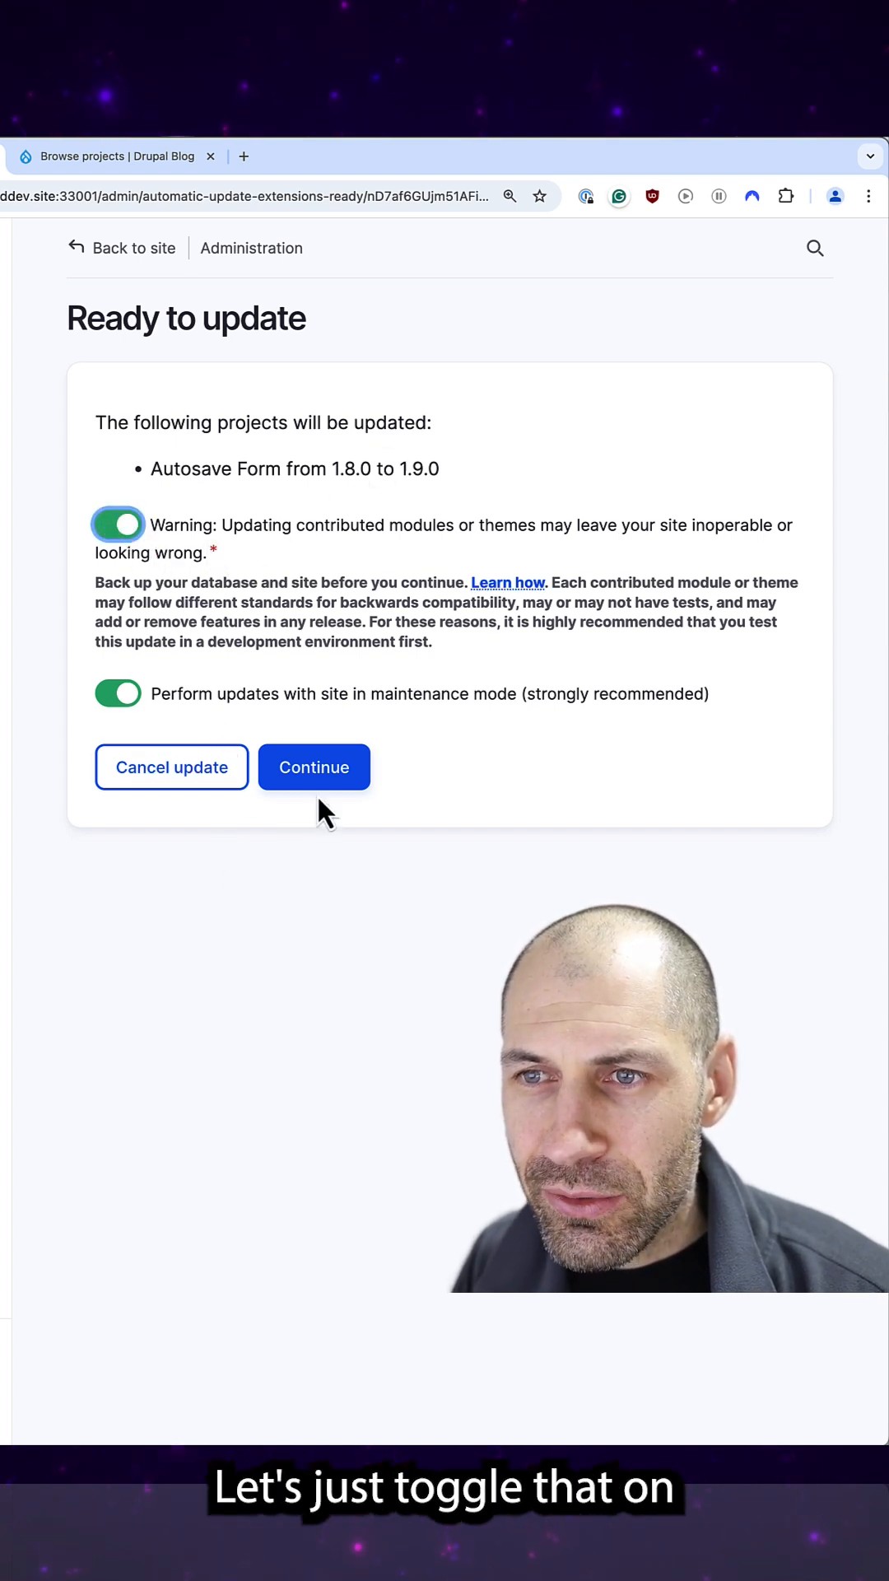
left_click(315, 767)
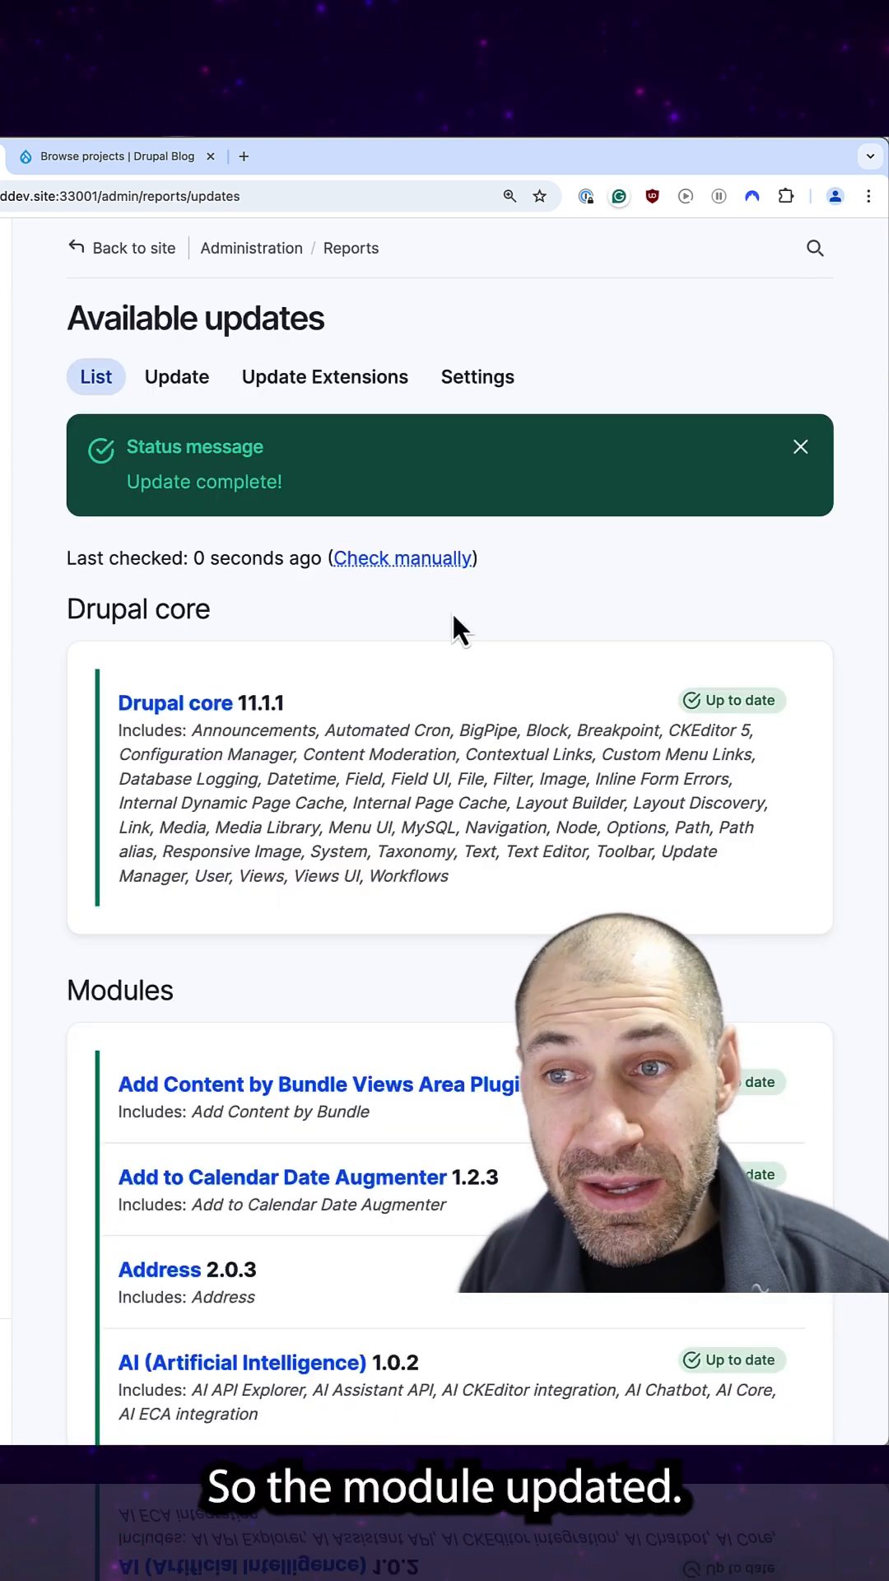
- Find 'autosave' in the updates report and highlight Autosave Form's new 8.x-1.9 version
key("ctrl+f")
type("aut")
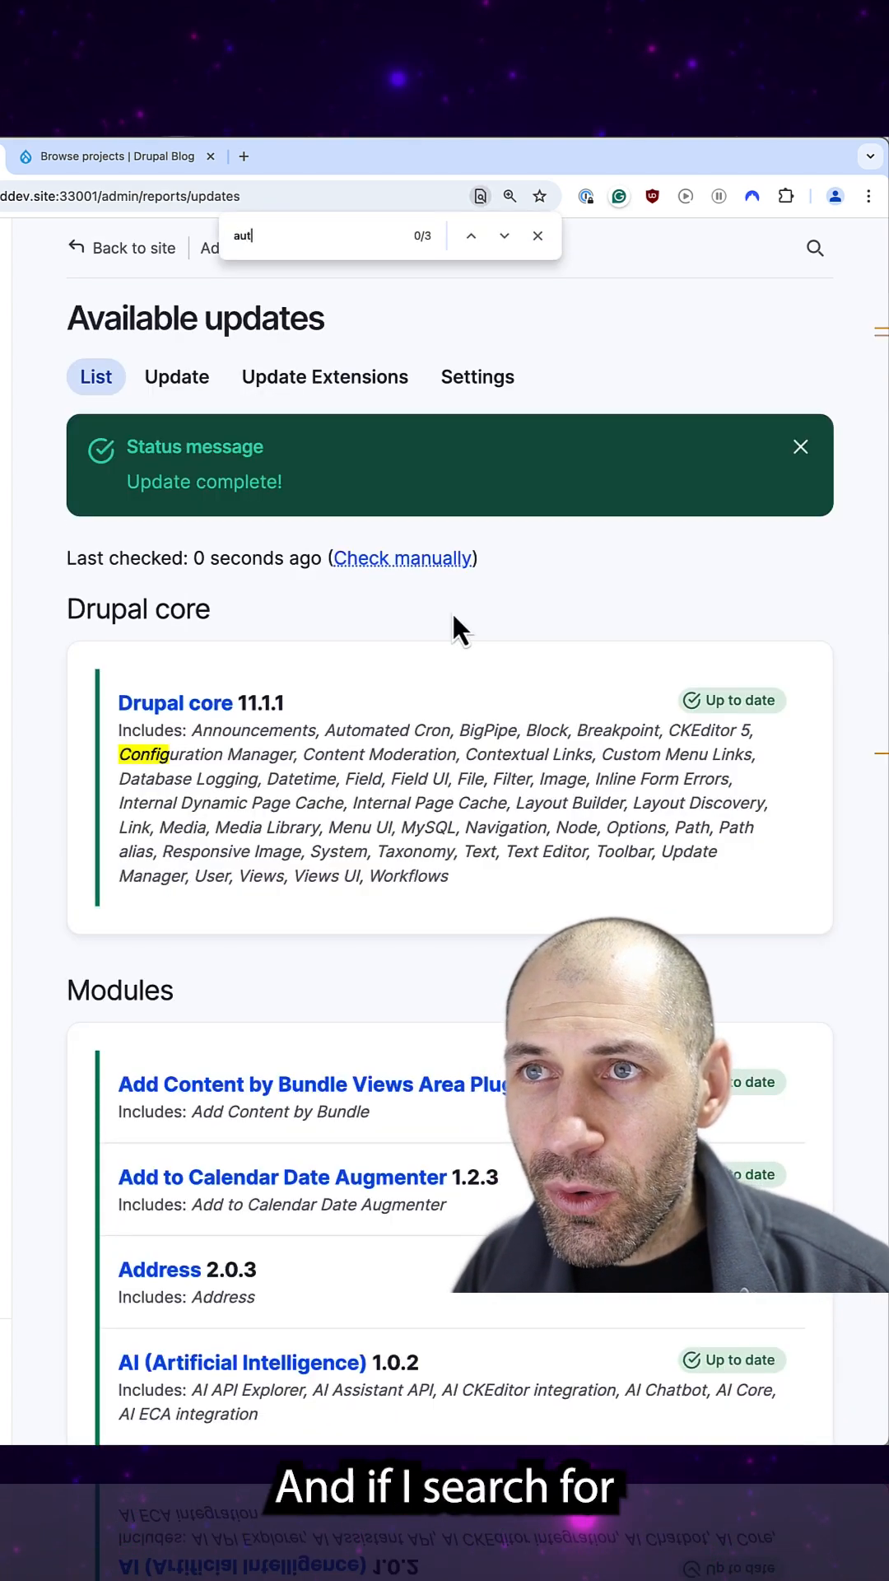
type("osave")
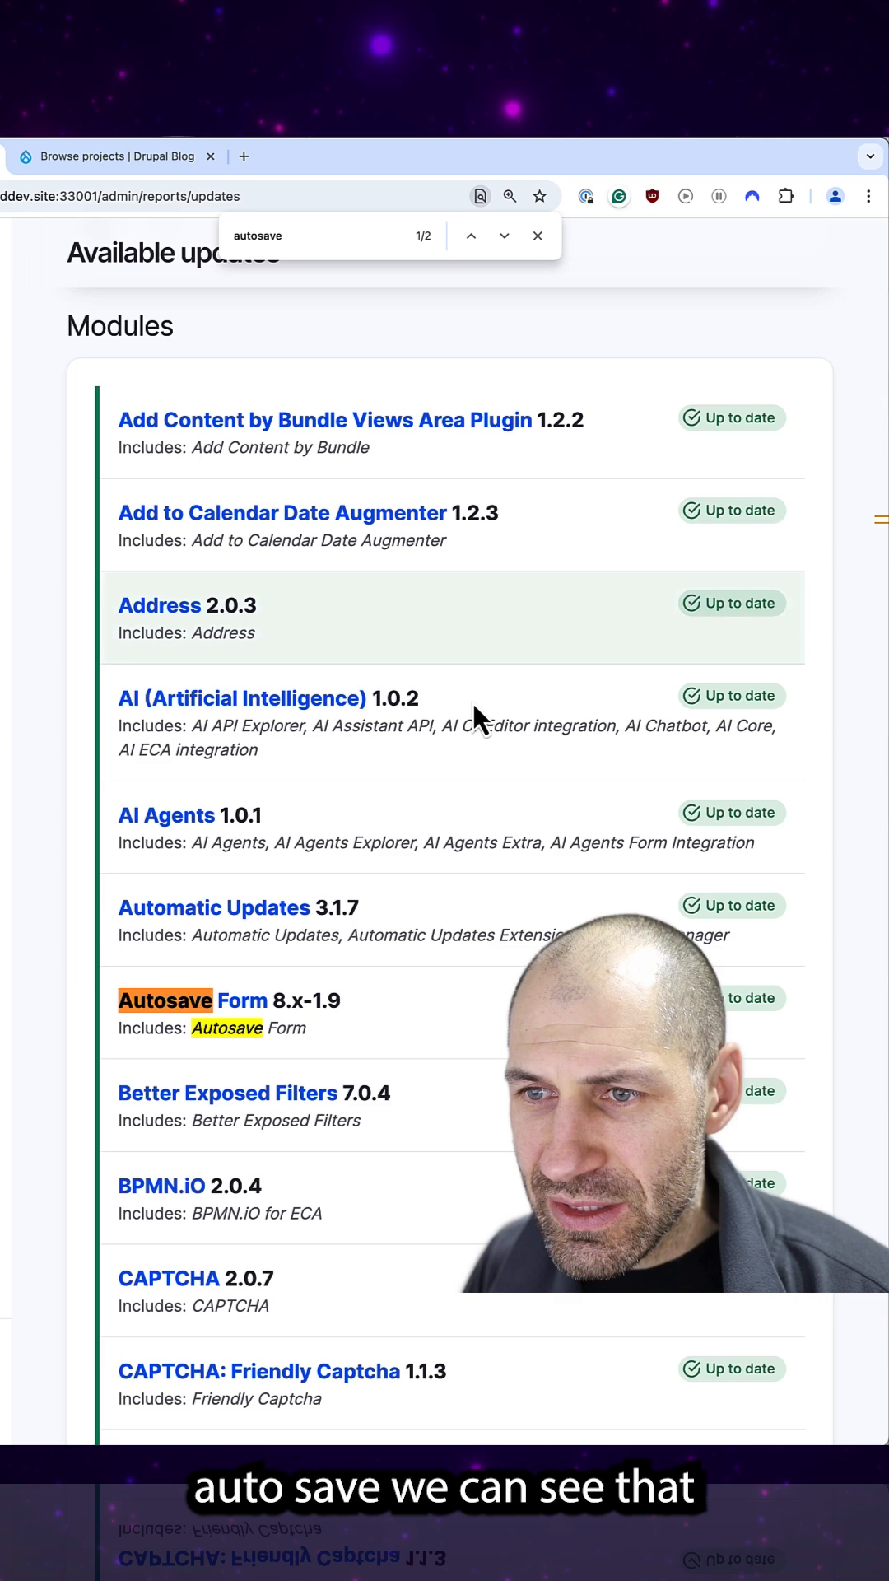
left_click_drag(311, 1001, 342, 1003)
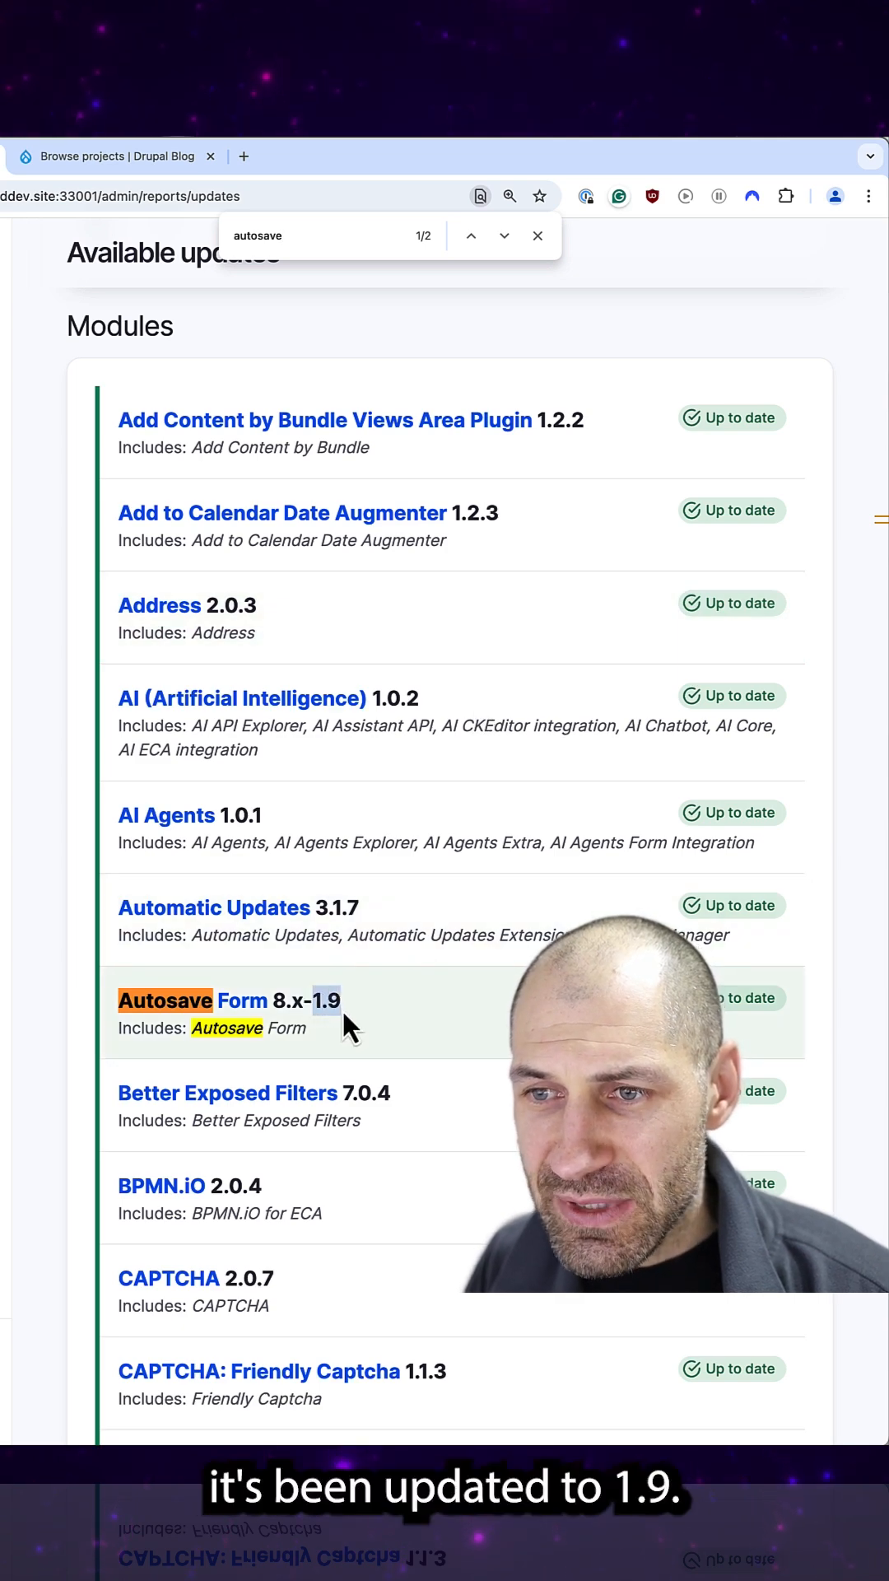
left_click(311, 1008)
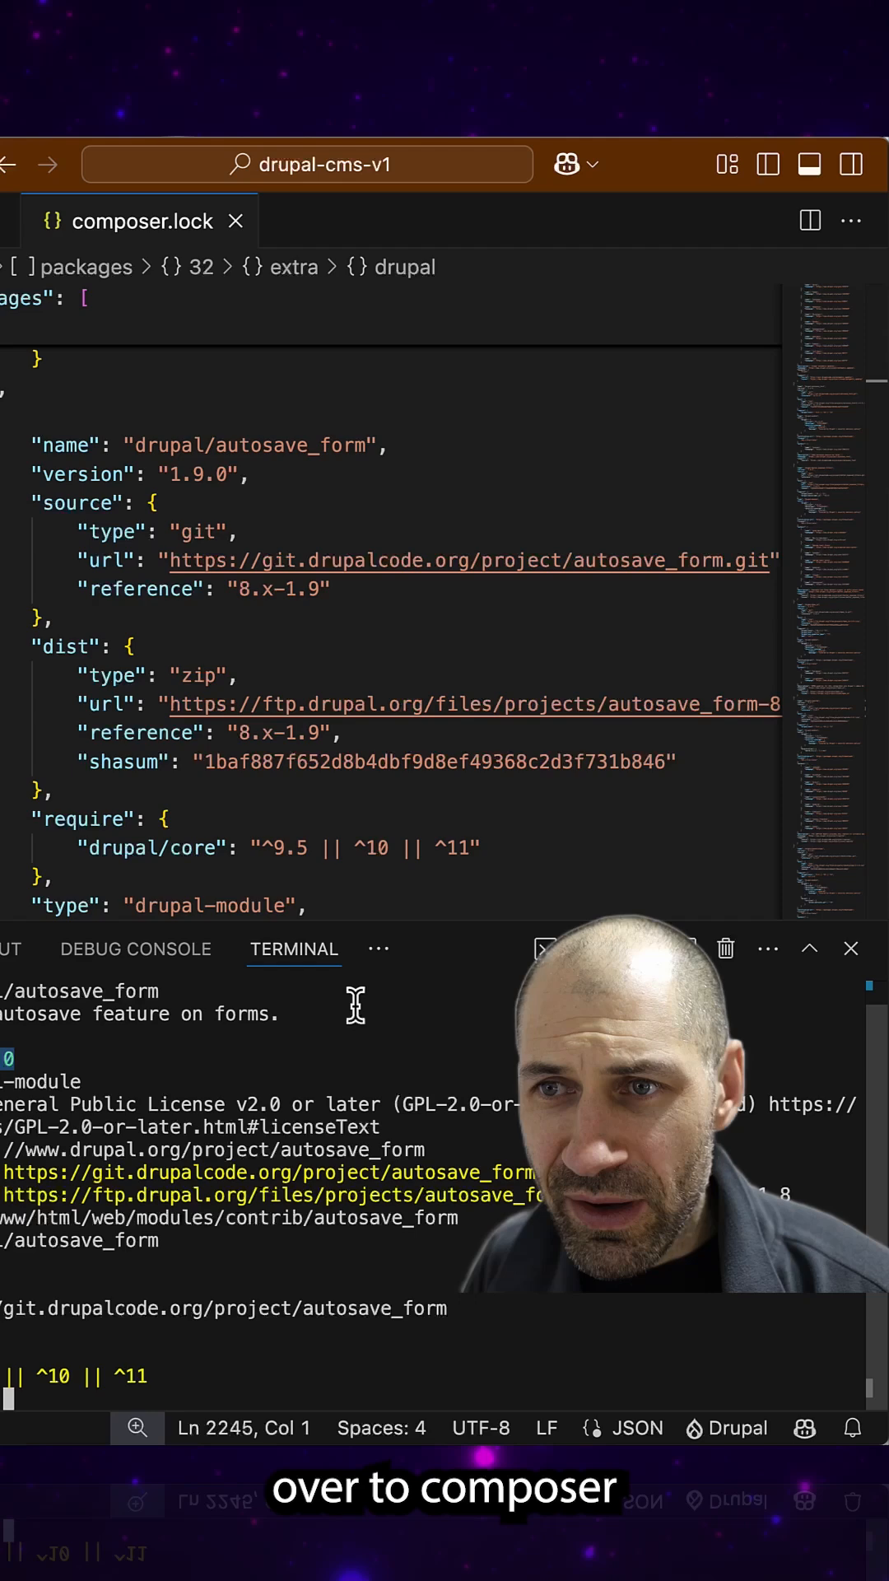
- Highlight 1.9.0 in composer.lock and the stale 1.8.0 in the earlier terminal output
double_click(544, 277)
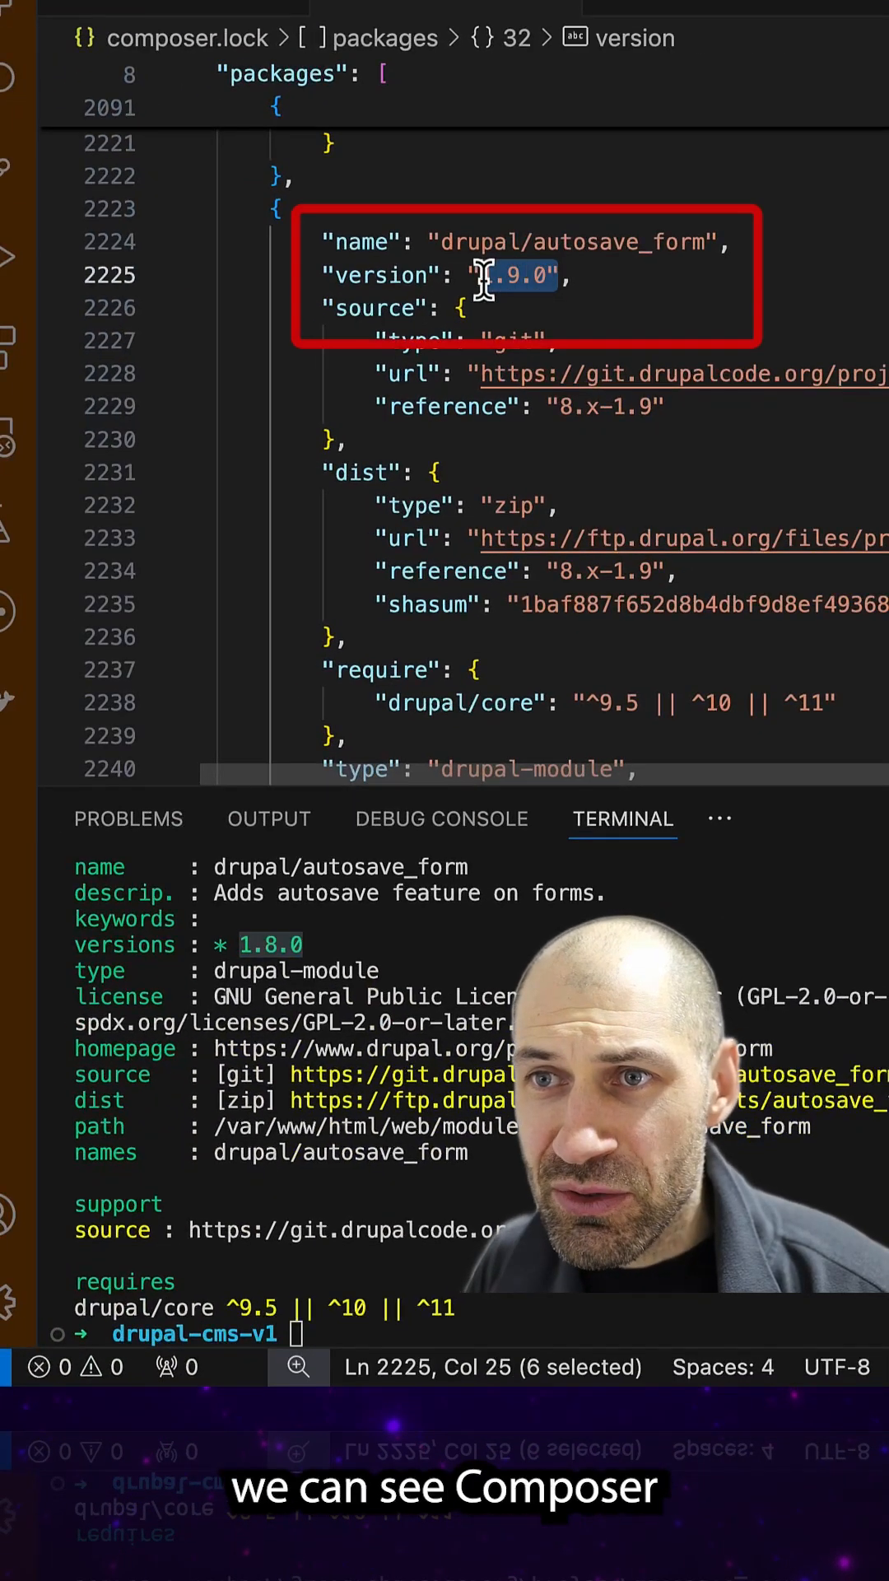
left_click(318, 985)
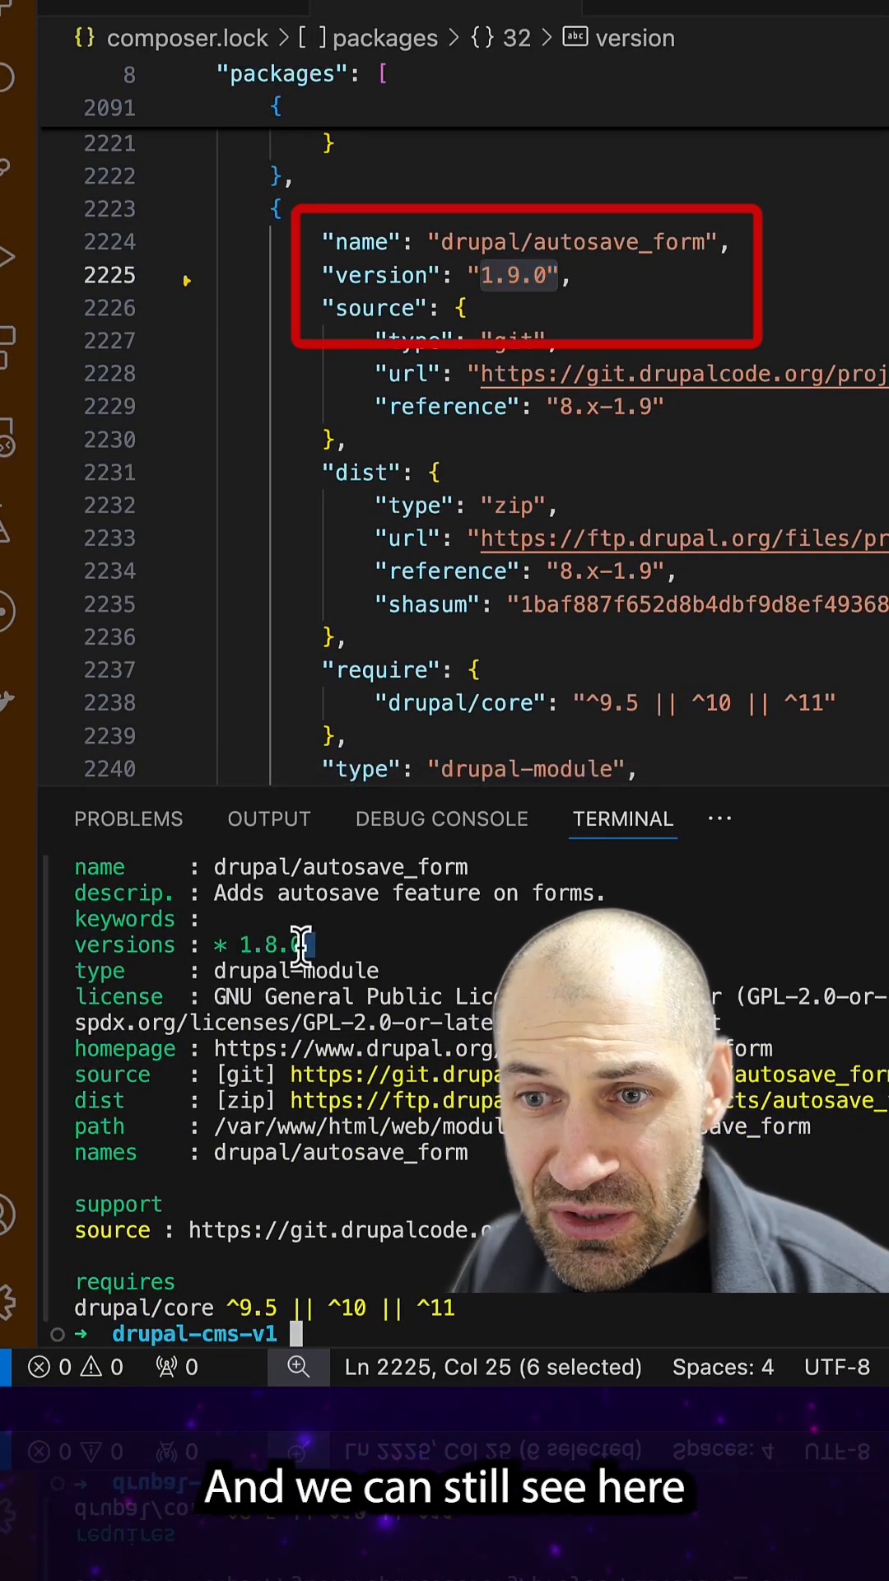
left_click_drag(312, 945, 236, 945)
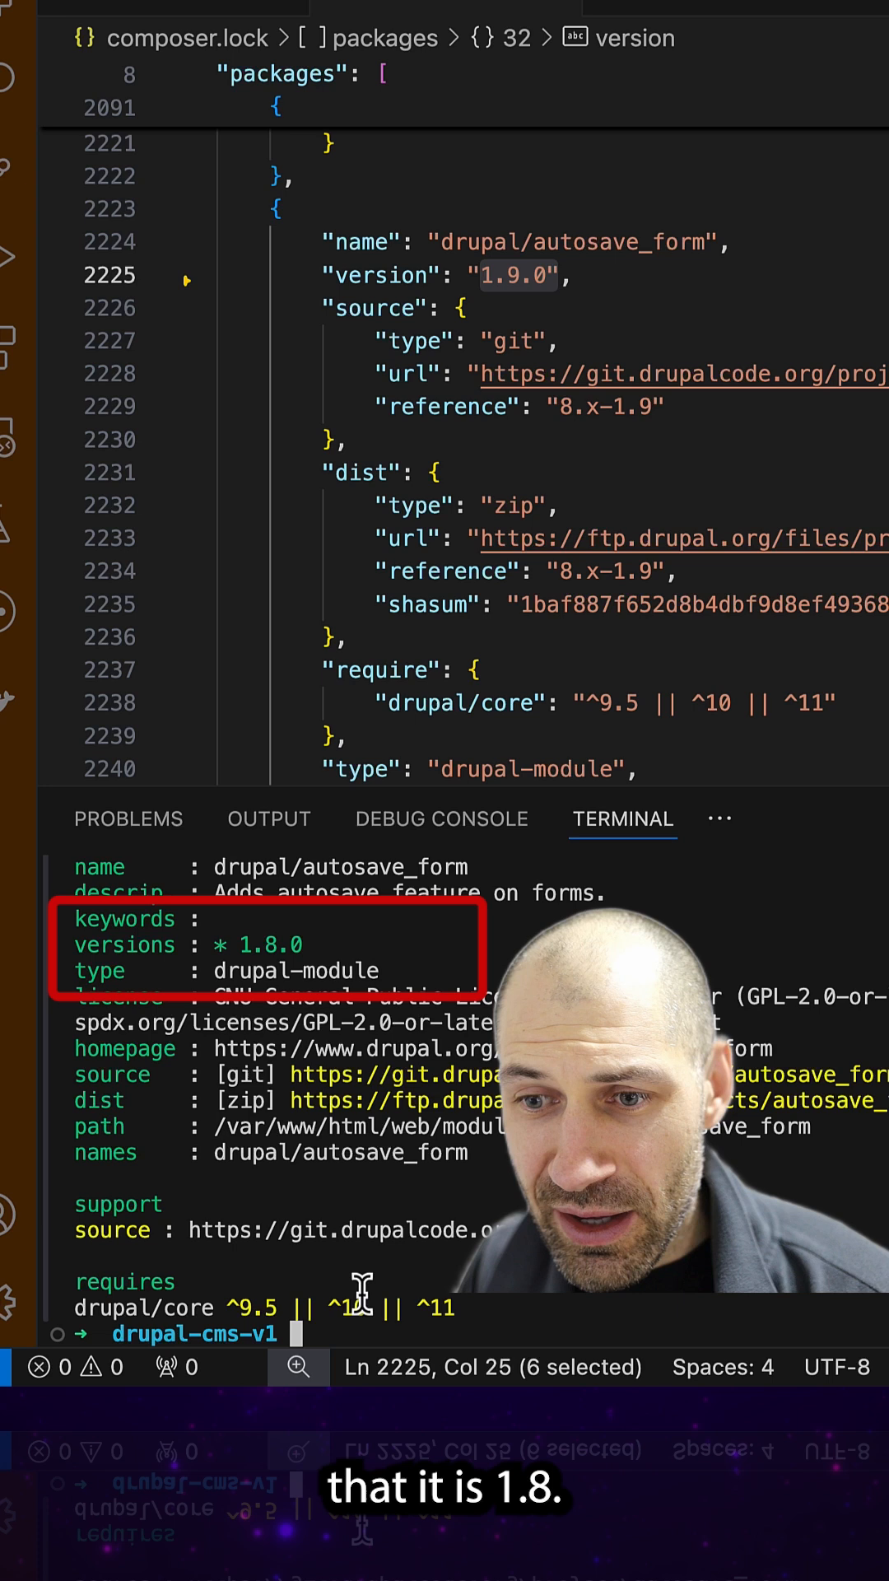
- Re-run 'ddev composer show drupal/autosave_form' and highlight the reported 1.9.0 version
left_click(372, 1331)
key("Up")
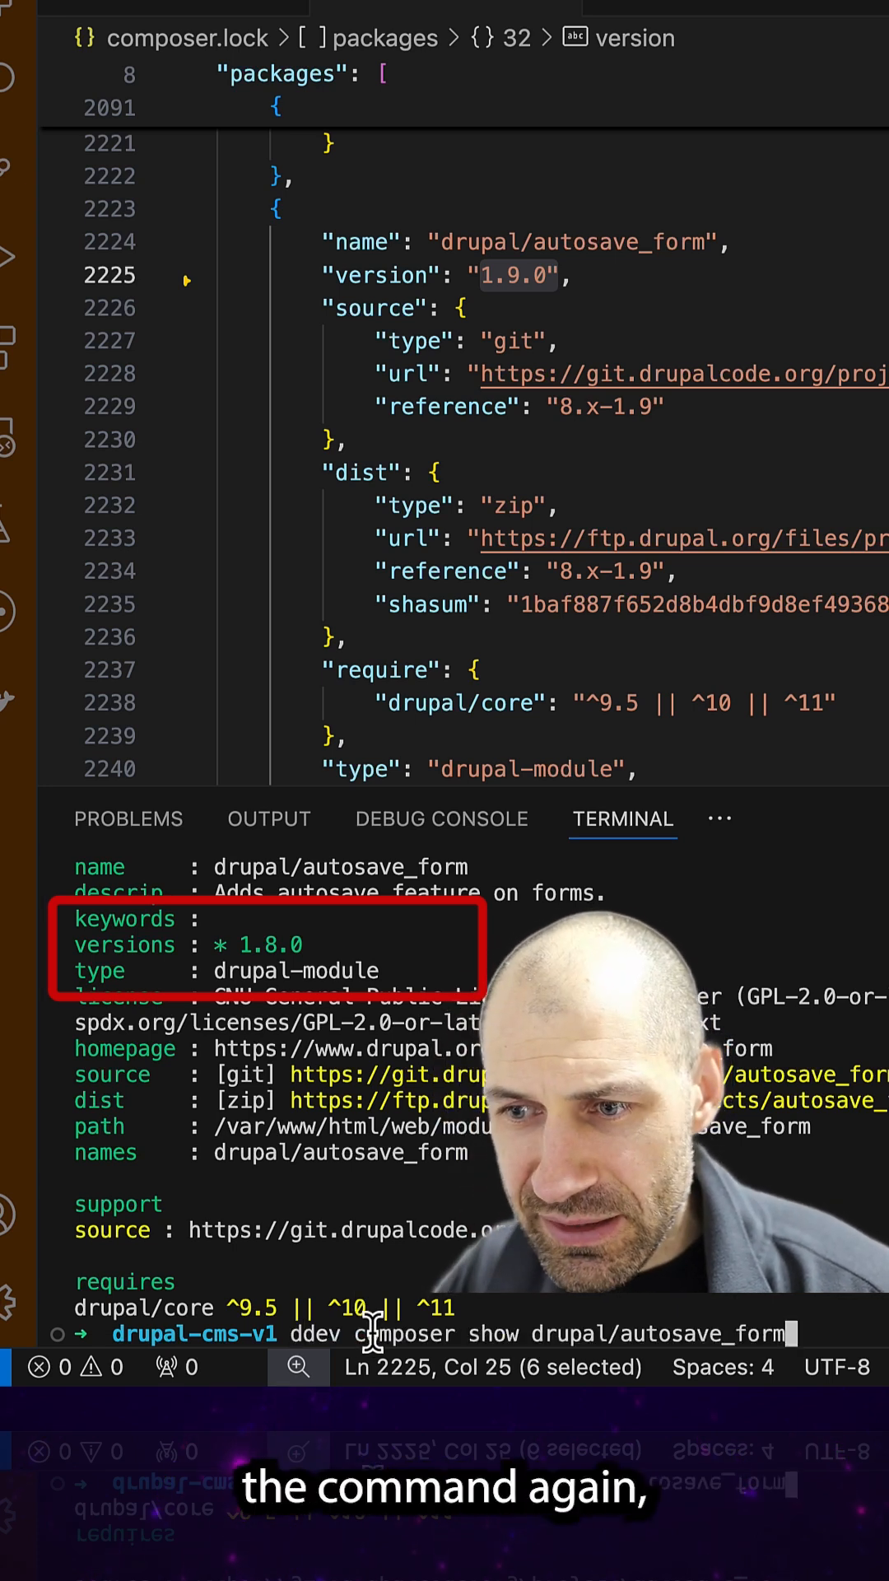
key("Return")
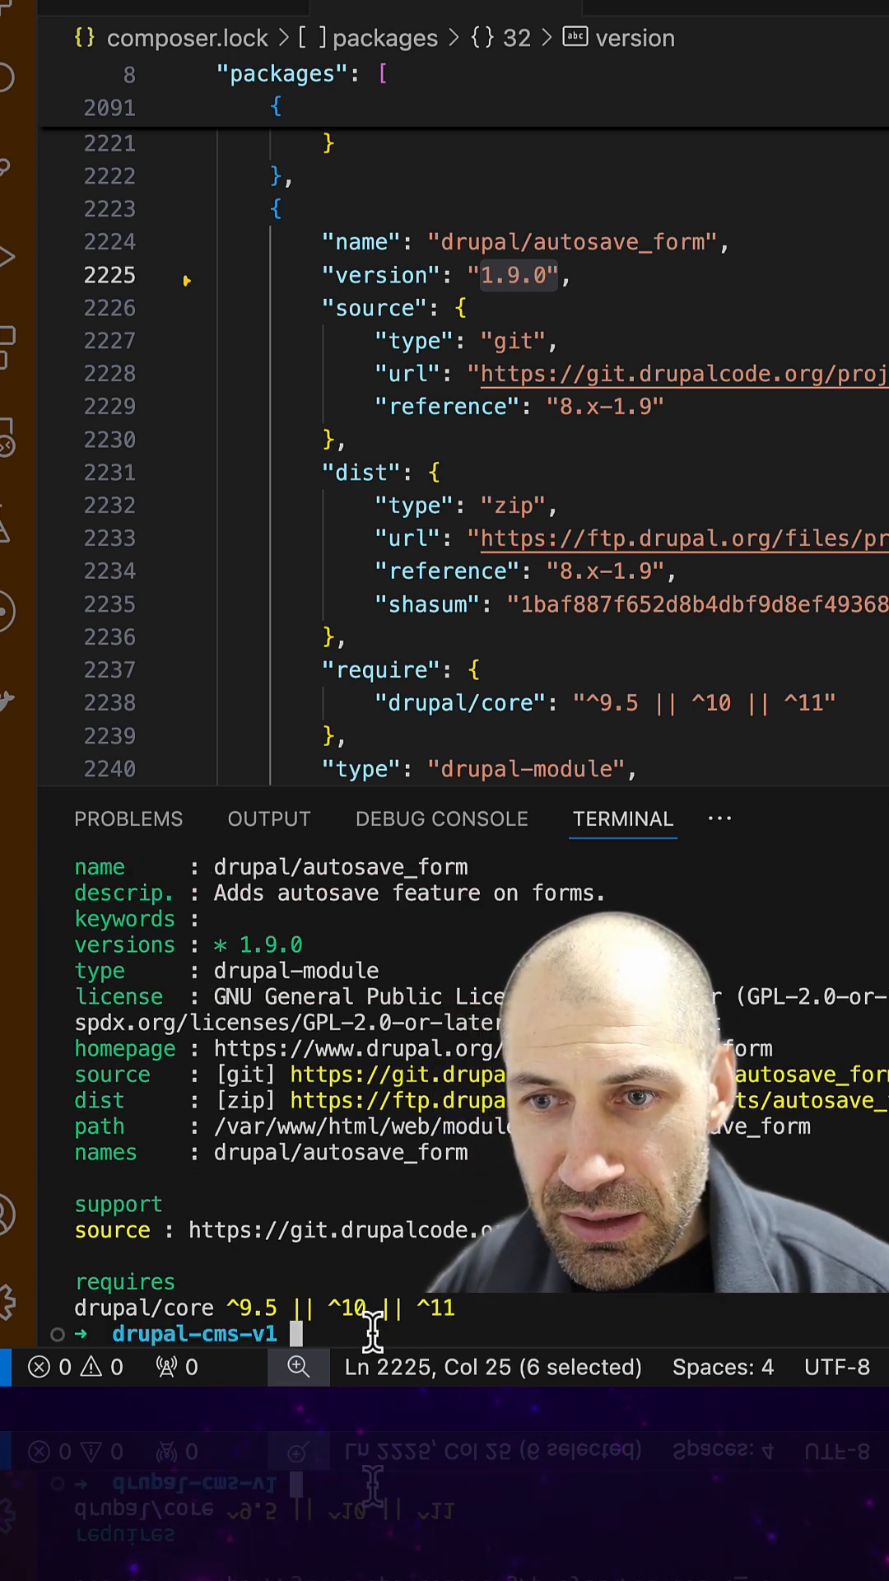
left_click_drag(309, 944, 239, 945)
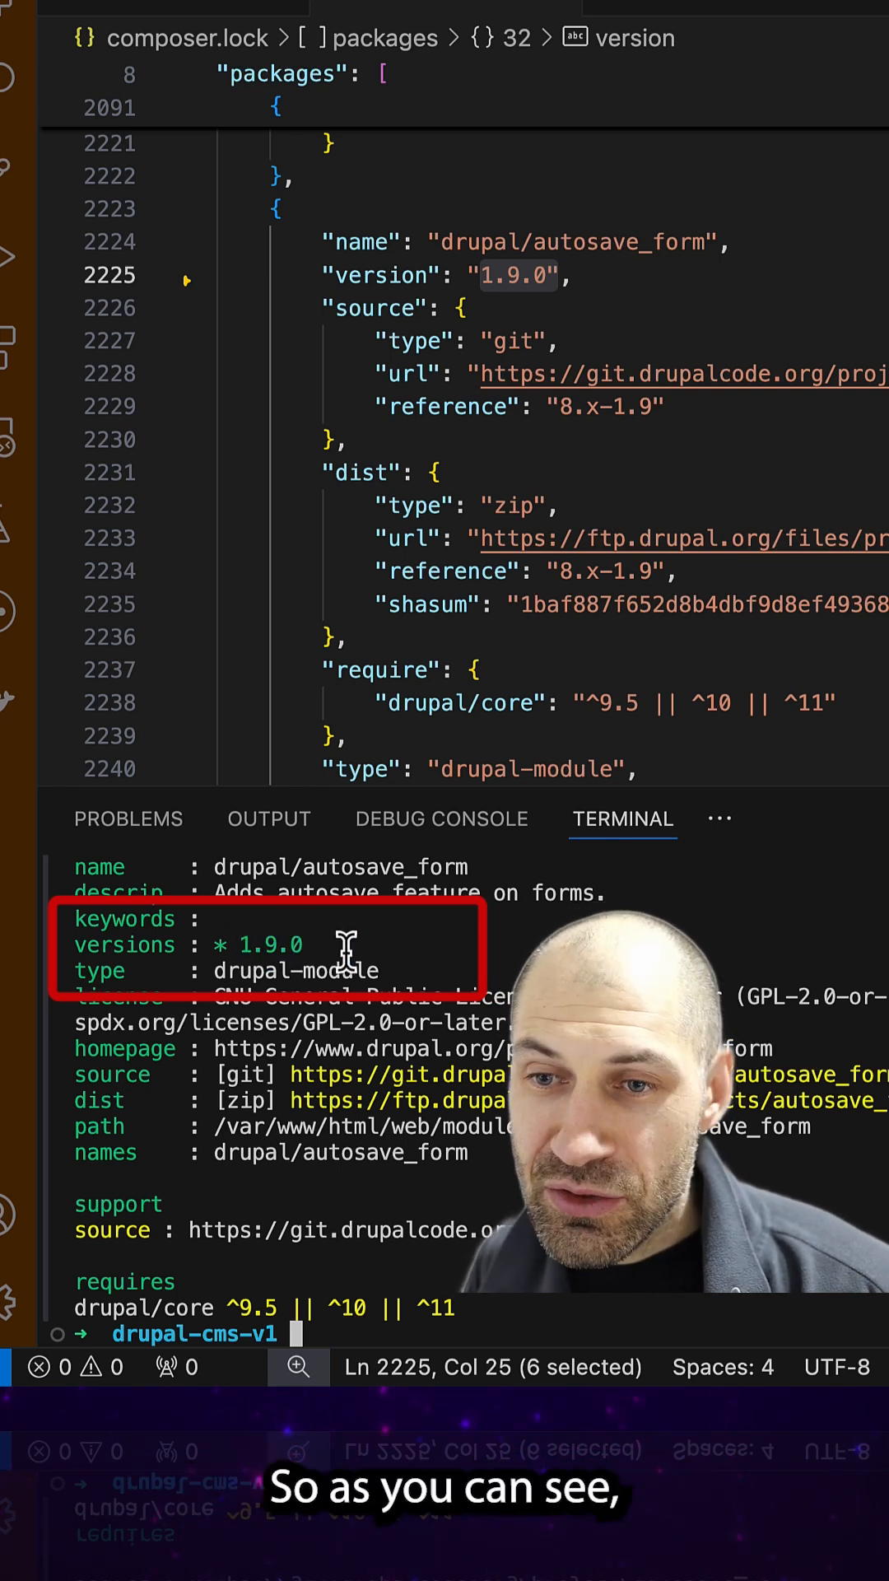
left_click(347, 950)
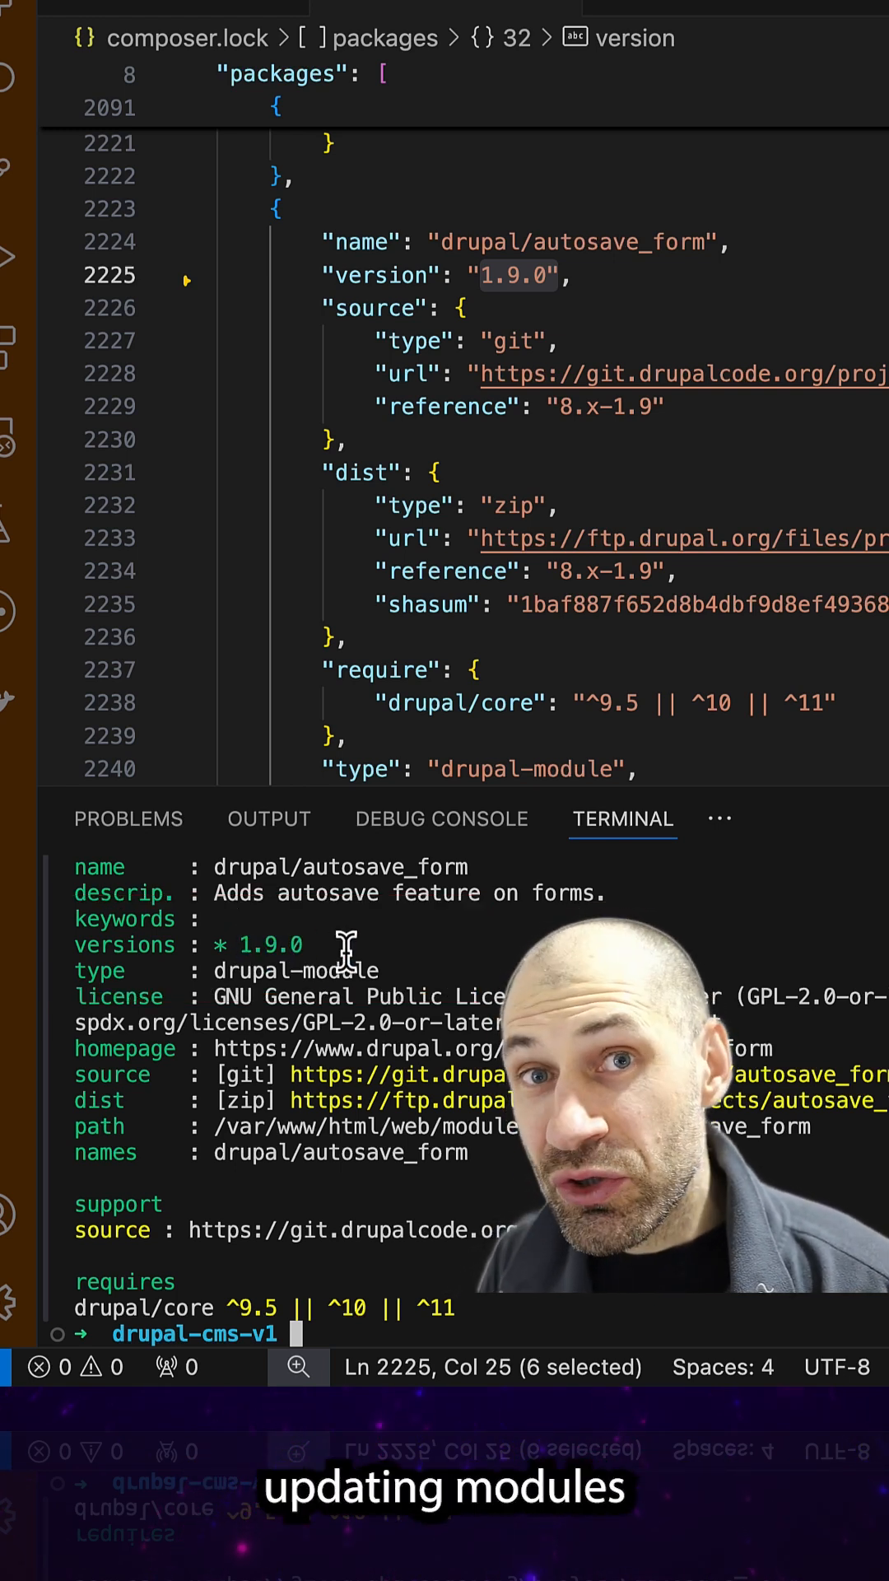